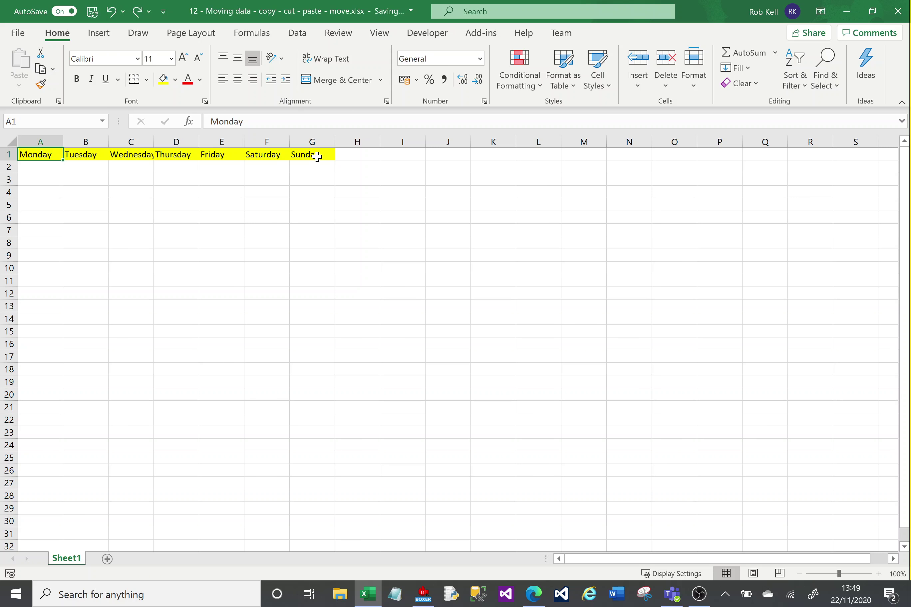
# Step: Copy the weekday names in A1:G1 and paste them into the rows starting at A4, A6, A8 and A10
pyautogui.keyDown('shift'); pyautogui.click(317, 157); pyautogui.keyUp('shift')
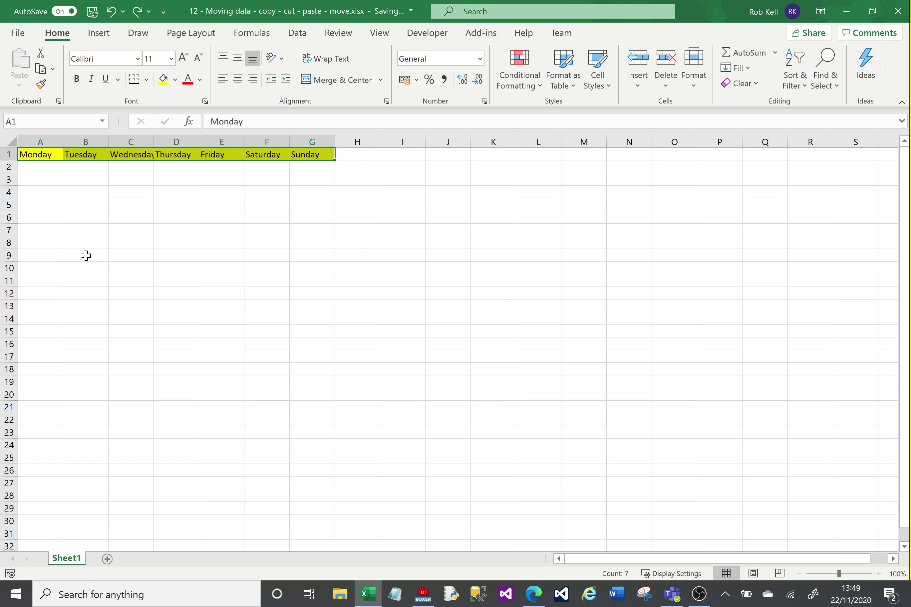
pyautogui.hotkey('ctrl', 'c')
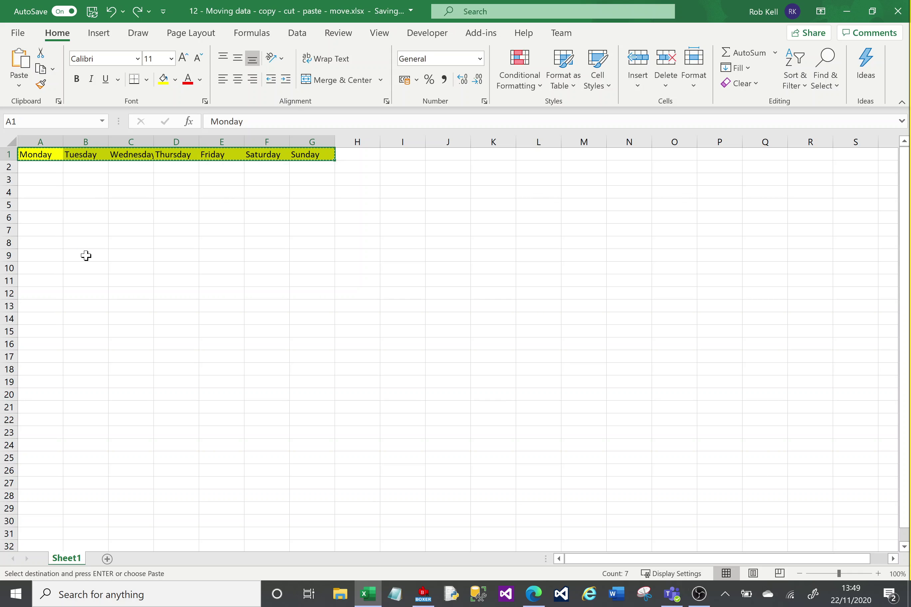
pyautogui.click(49, 194)
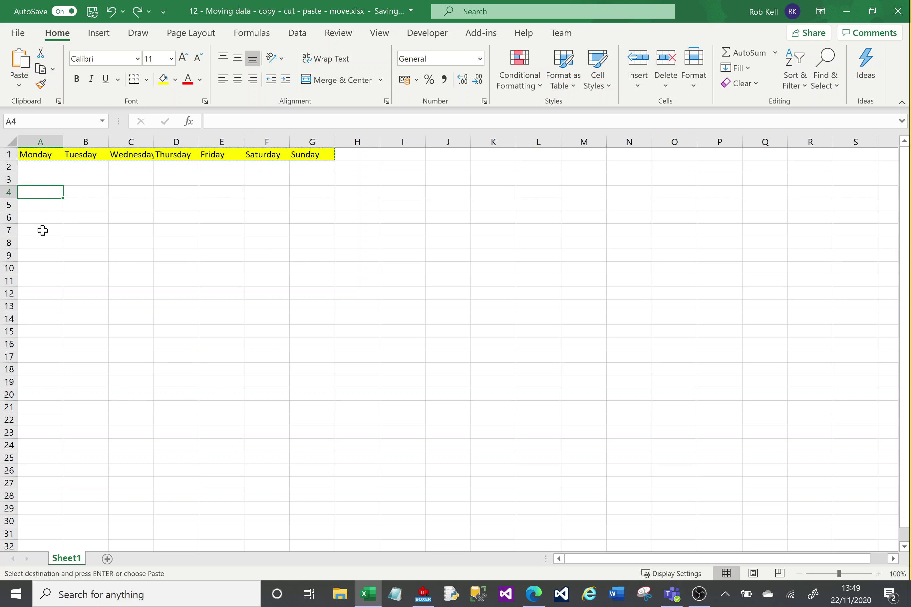
pyautogui.hotkey('ctrl', 'v')
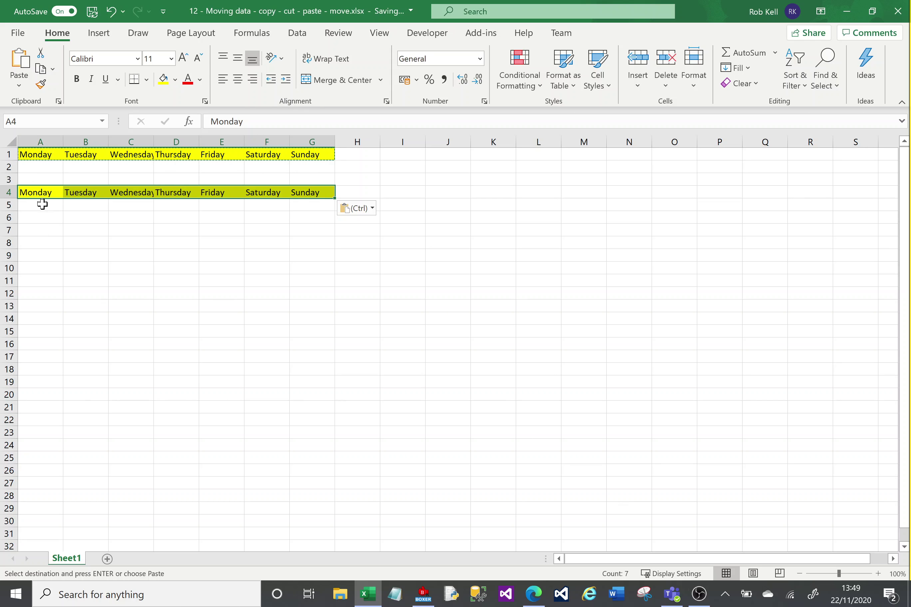
pyautogui.click(46, 221)
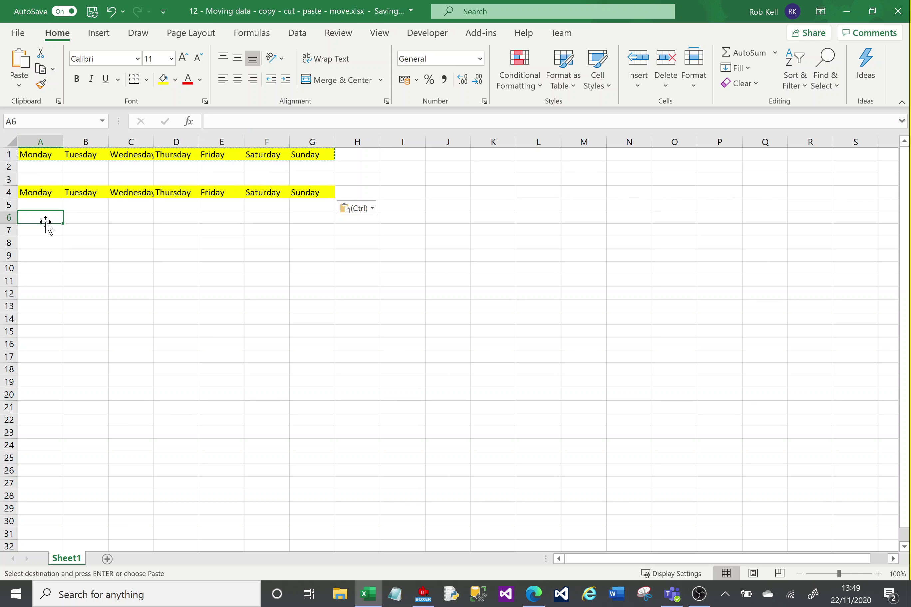
pyautogui.hotkey('ctrl', 'v')
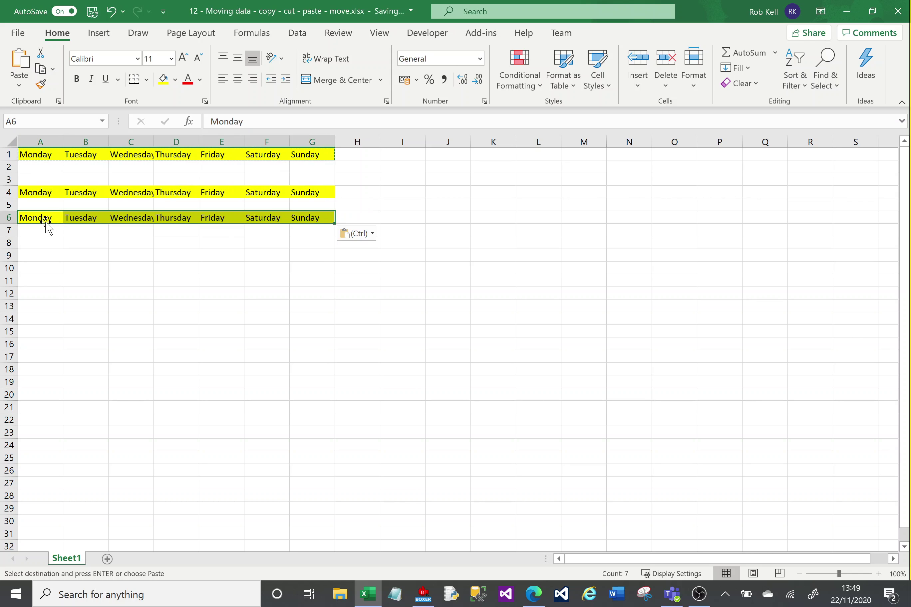
pyautogui.click(41, 244)
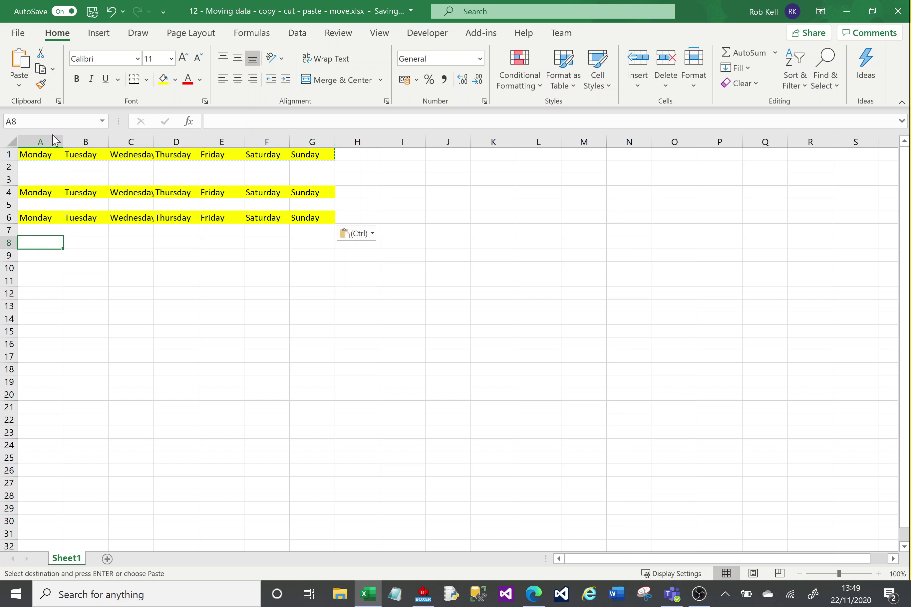
pyautogui.click(22, 62)
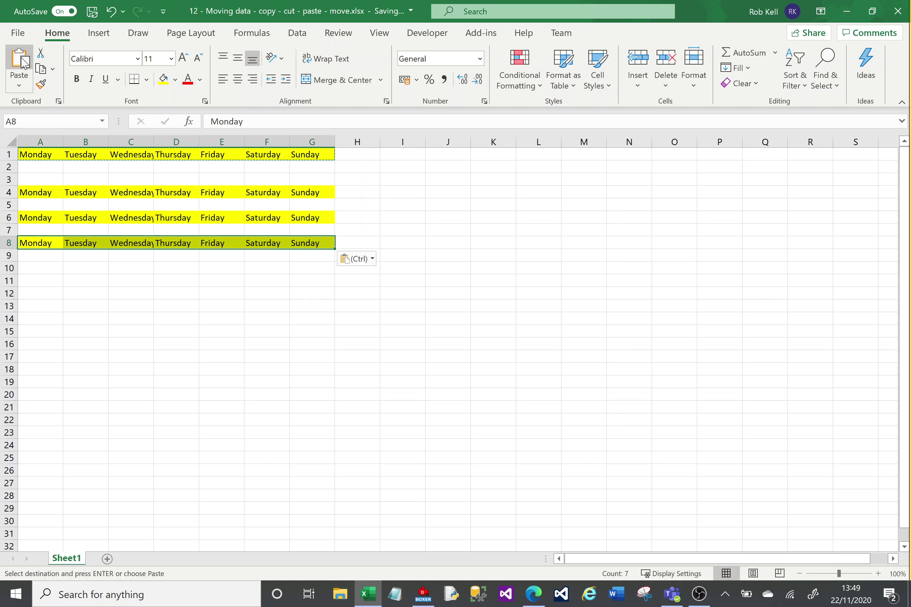
pyautogui.click(43, 267)
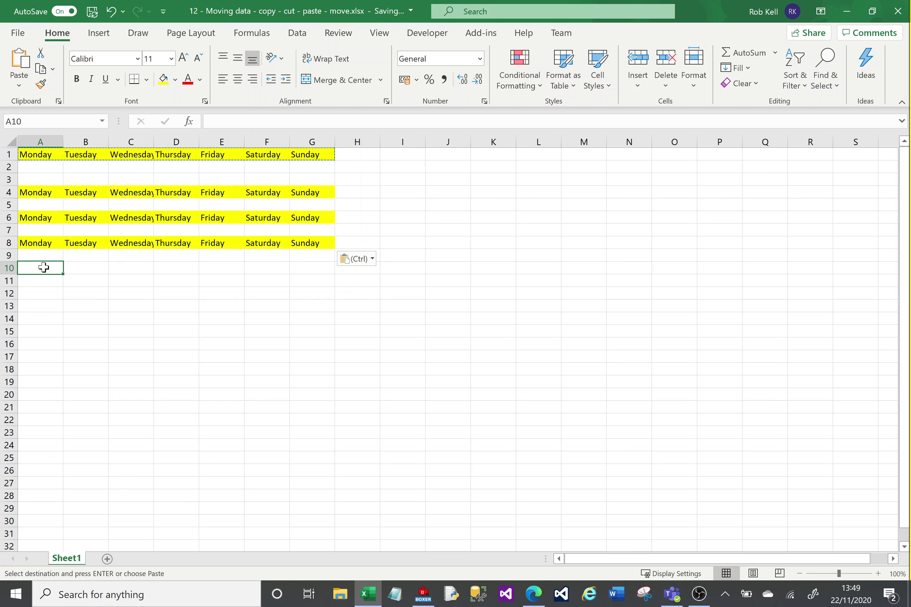
pyautogui.press('Return')
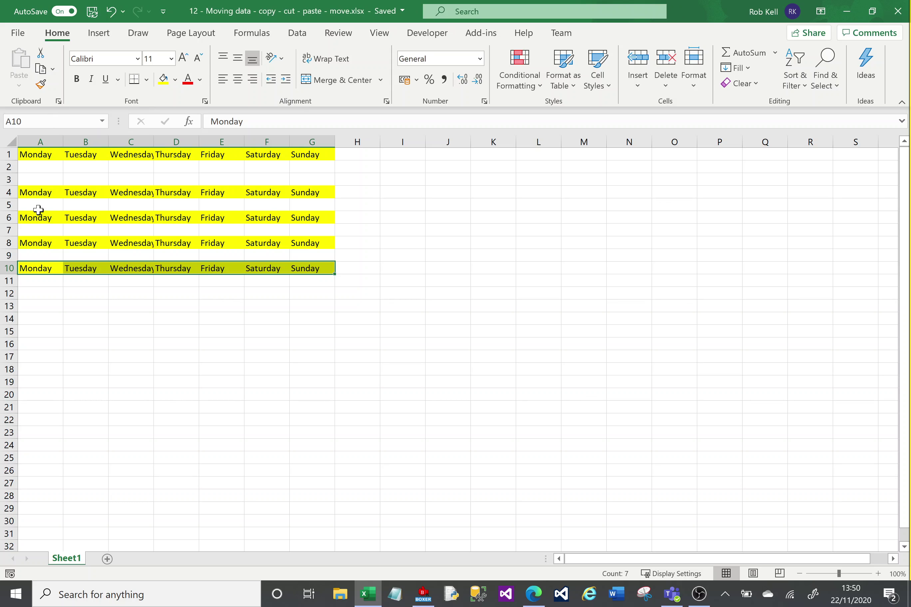
# Step: Cut the weekday names in A1:G1 and paste them into row 14 starting at A14
pyautogui.click(38, 155)
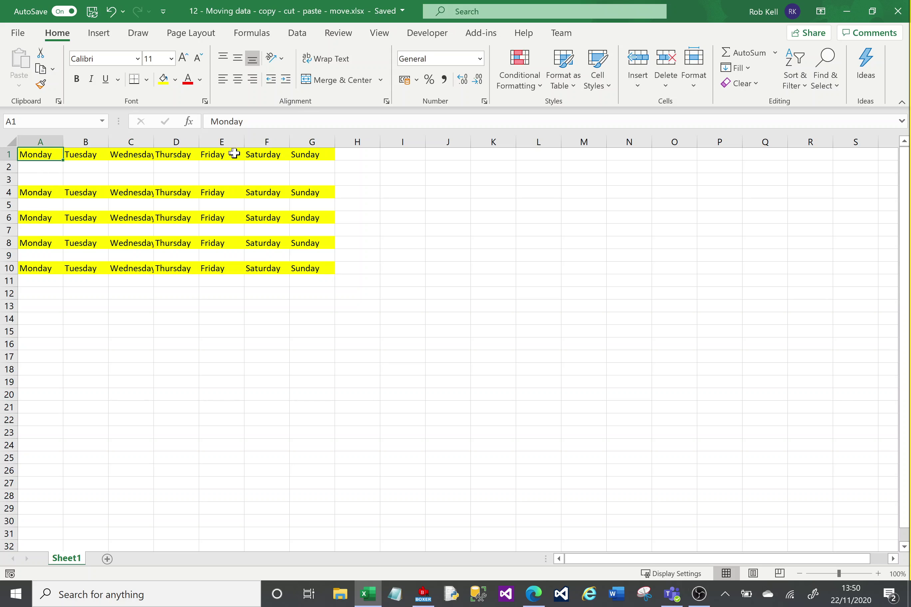
pyautogui.keyDown('shift'); pyautogui.click(307, 155); pyautogui.keyUp('shift')
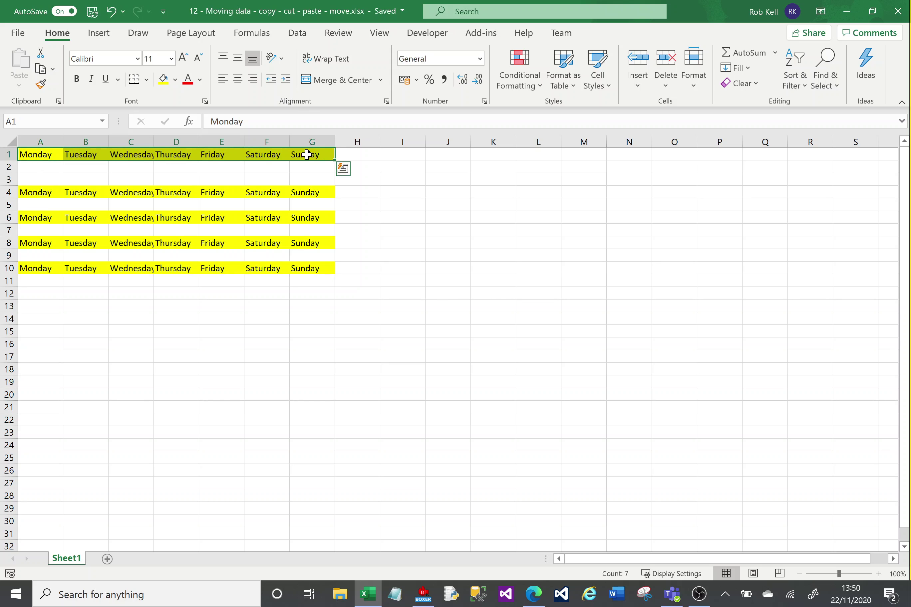
pyautogui.hotkey('ctrl', 'c')
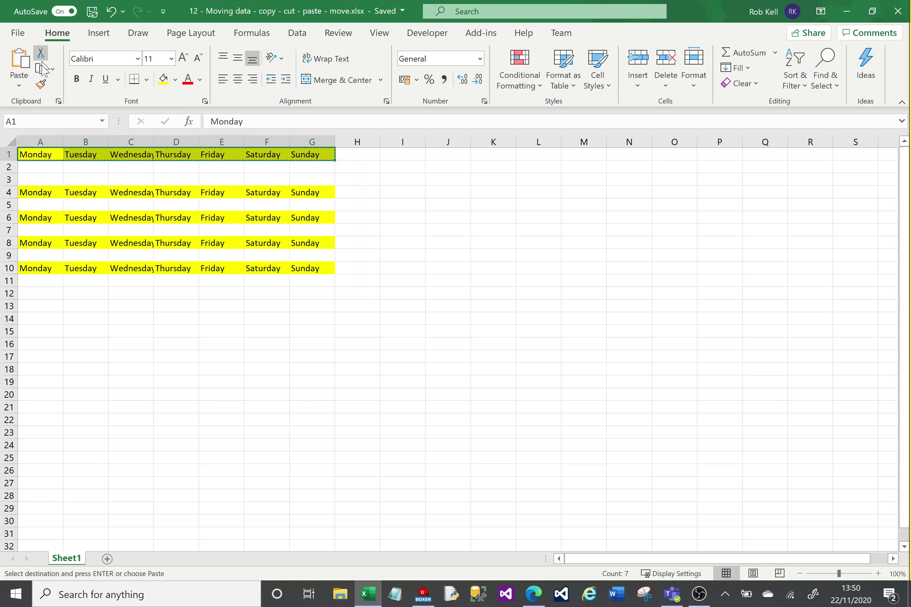
pyautogui.click(33, 319)
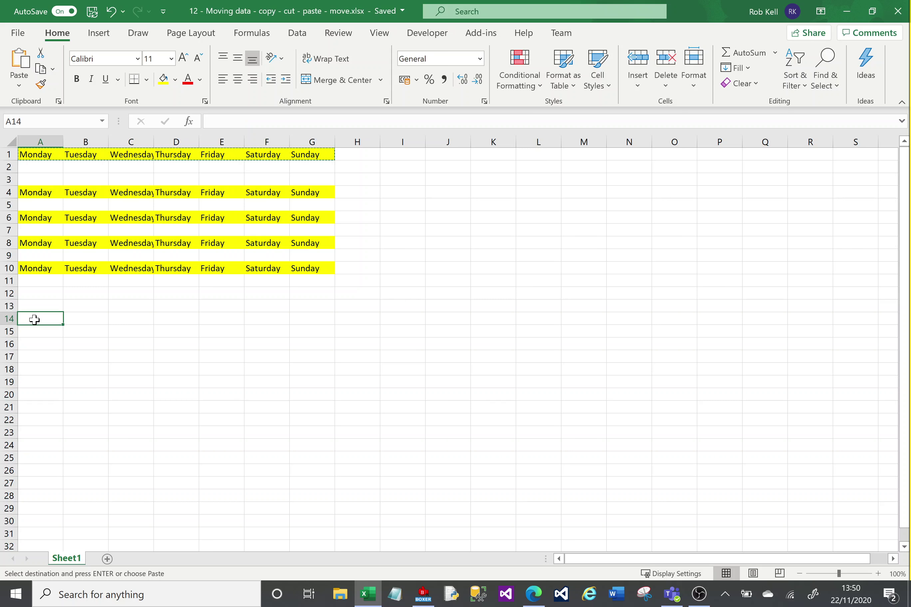
pyautogui.click(23, 64)
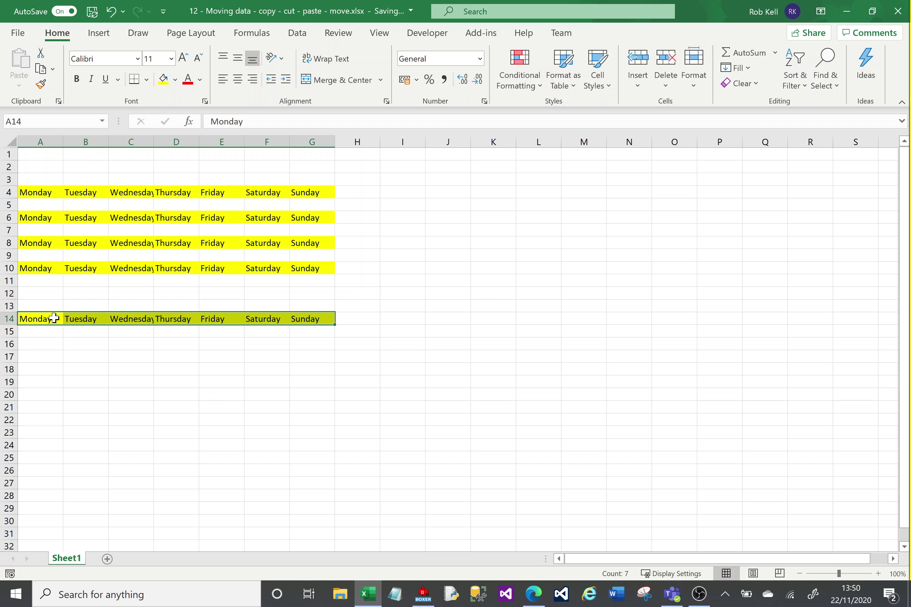
pyautogui.click(64, 349)
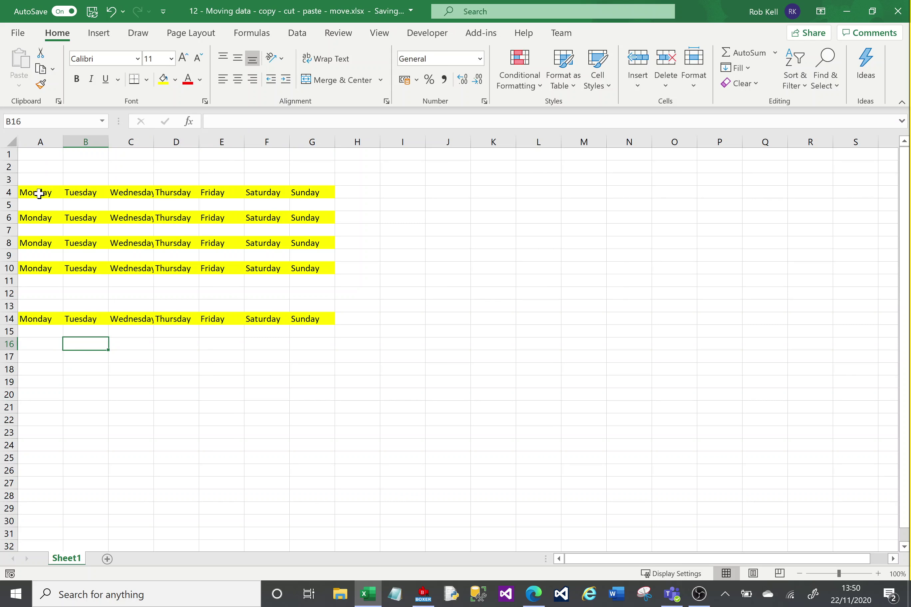
# Step: Copy the weekday names in A4:G4 and paste them transposed as a vertical list starting at I1
pyautogui.moveTo(38, 192); pyautogui.dragTo(311, 190)
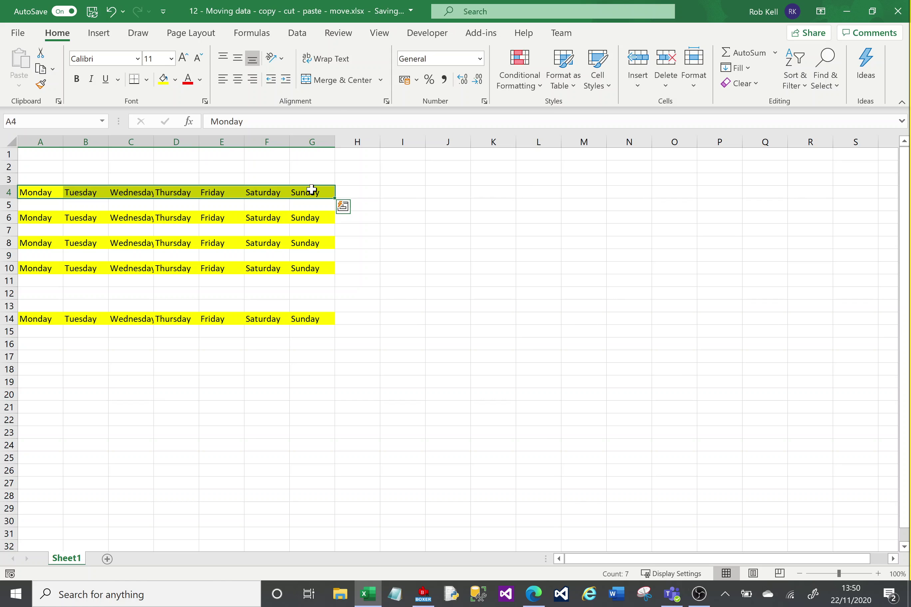
pyautogui.hotkey('ctrl', 'c')
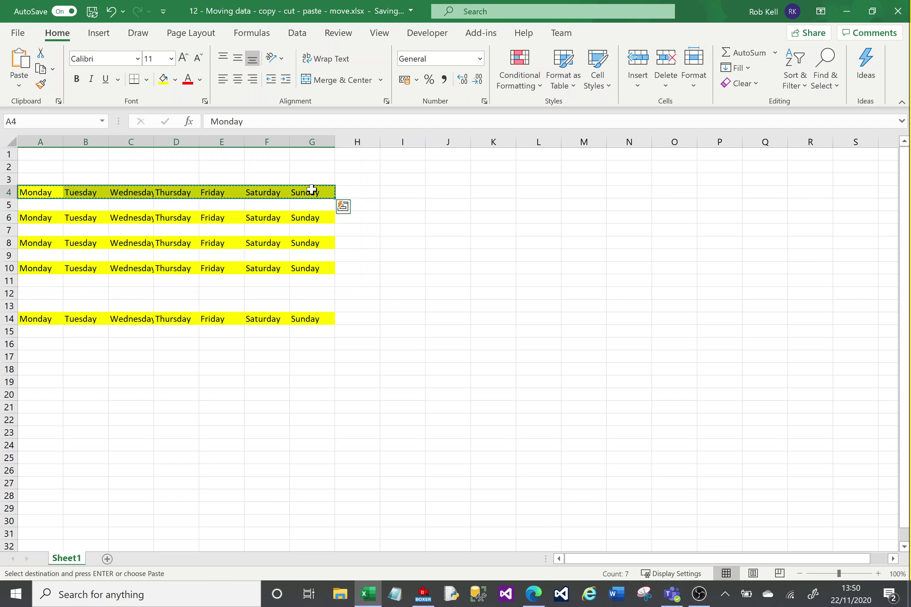
pyautogui.click(394, 156)
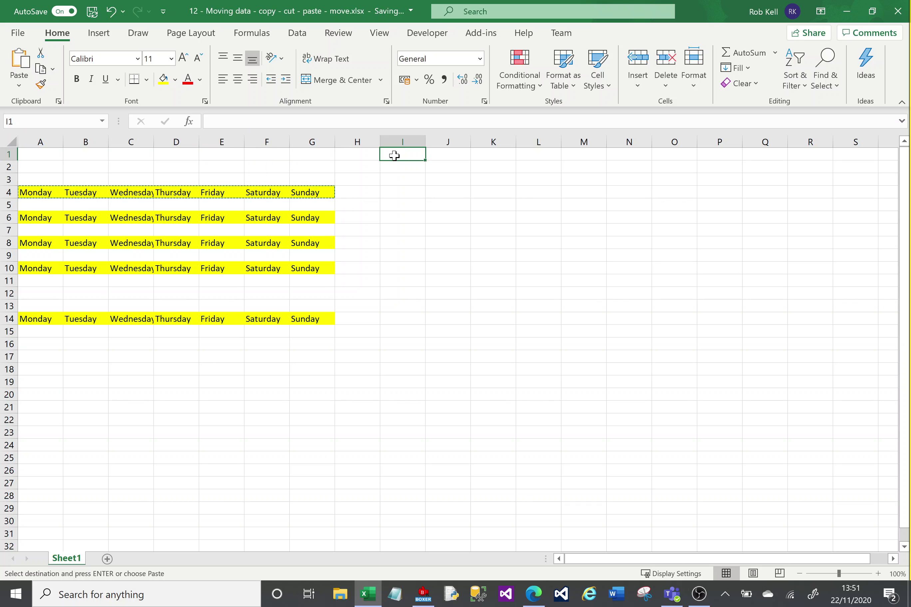
pyautogui.rightClick(395, 157)
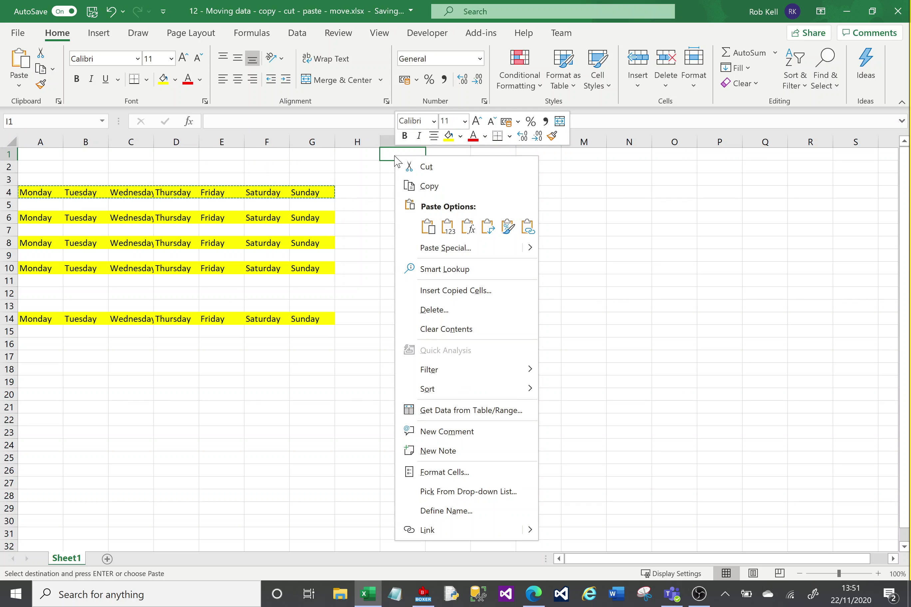
pyautogui.click(428, 226)
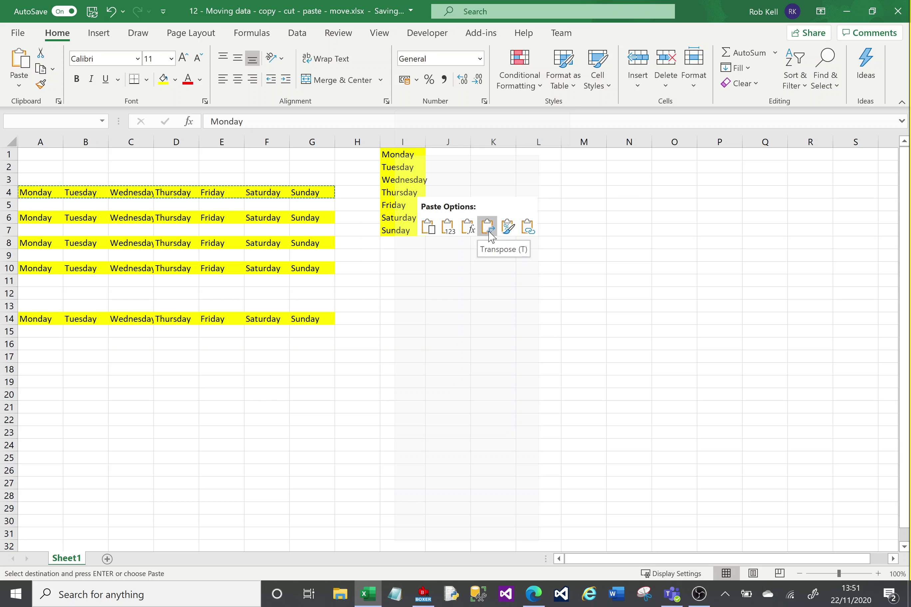
pyautogui.click(489, 231)
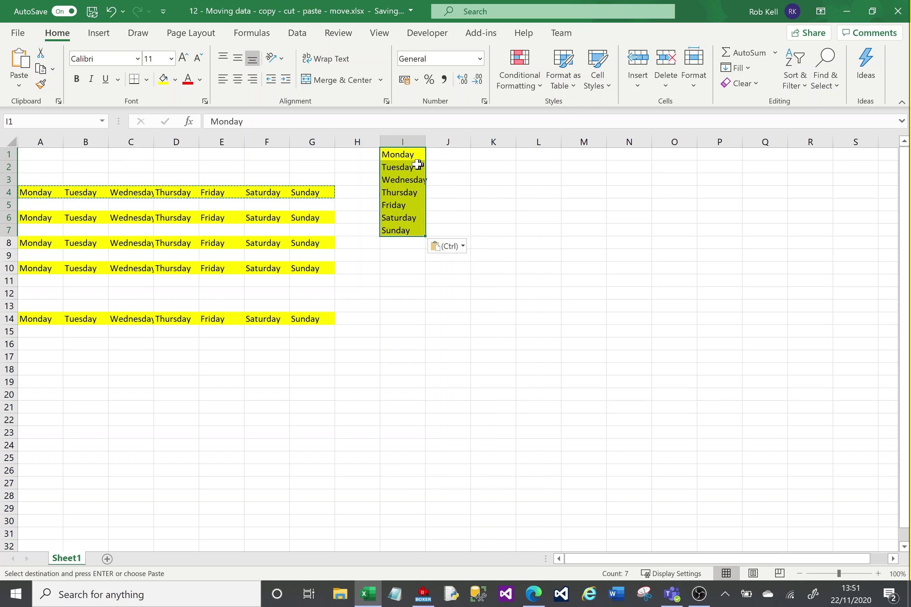
# Step: Copy the vertical weekday list in I1:I7 and preview the paste options at K1 without pasting
pyautogui.hotkey('ctrl', 'c')
pyautogui.rightClick(491, 155)
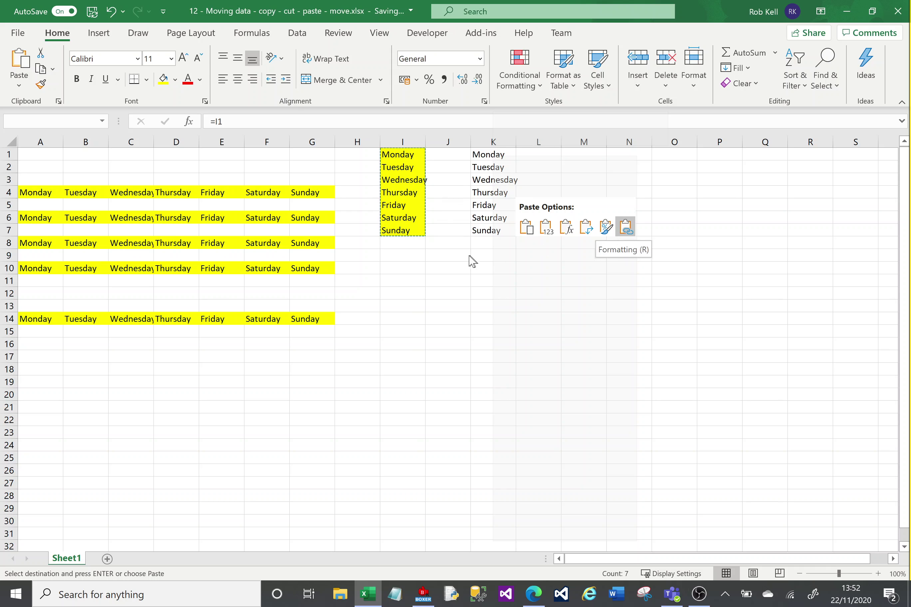
pyautogui.press('Escape')
pyautogui.press('Escape')
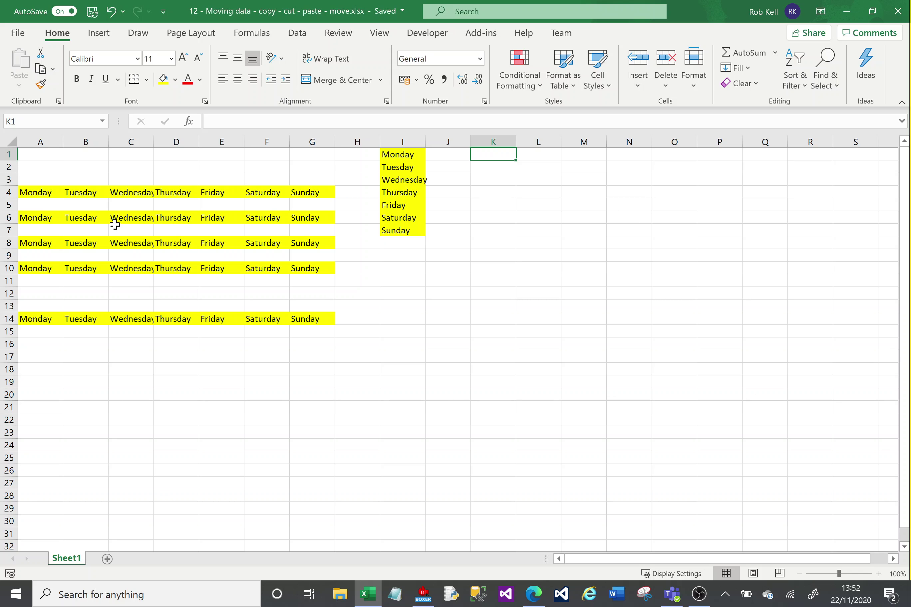
pyautogui.press('Down')
pyautogui.press('Down')
pyautogui.press('Down')
pyautogui.press('Down')
pyautogui.press('Down')
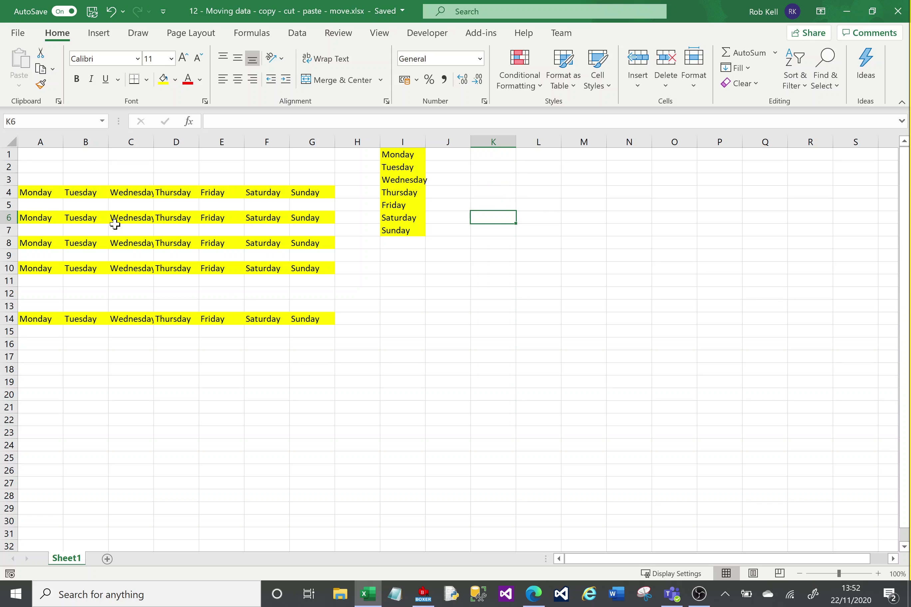
# Step: Copy the whole of column A and insert the copied cells at column B, shifting the existing columns over
pyautogui.click(42, 141)
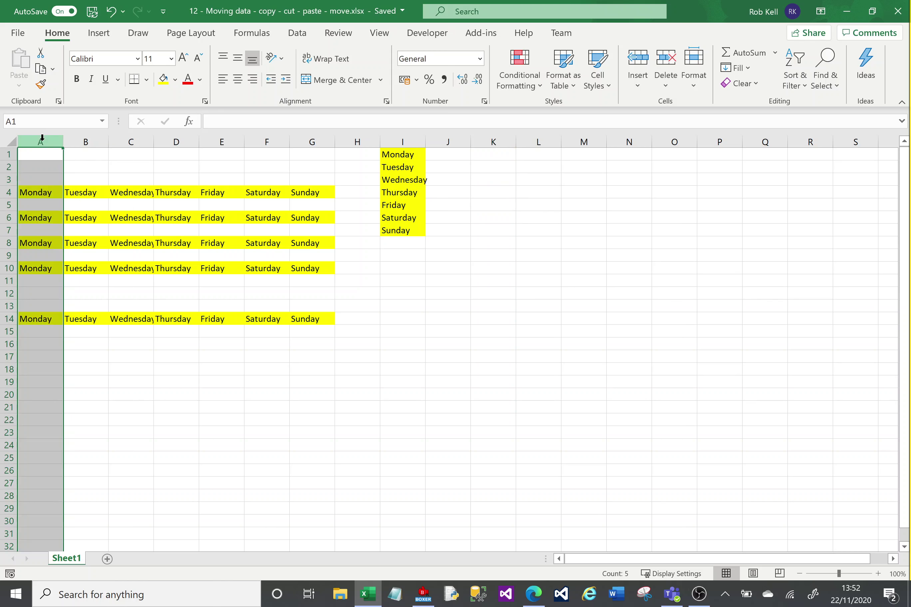
pyautogui.rightClick(42, 139)
pyautogui.click(77, 171)
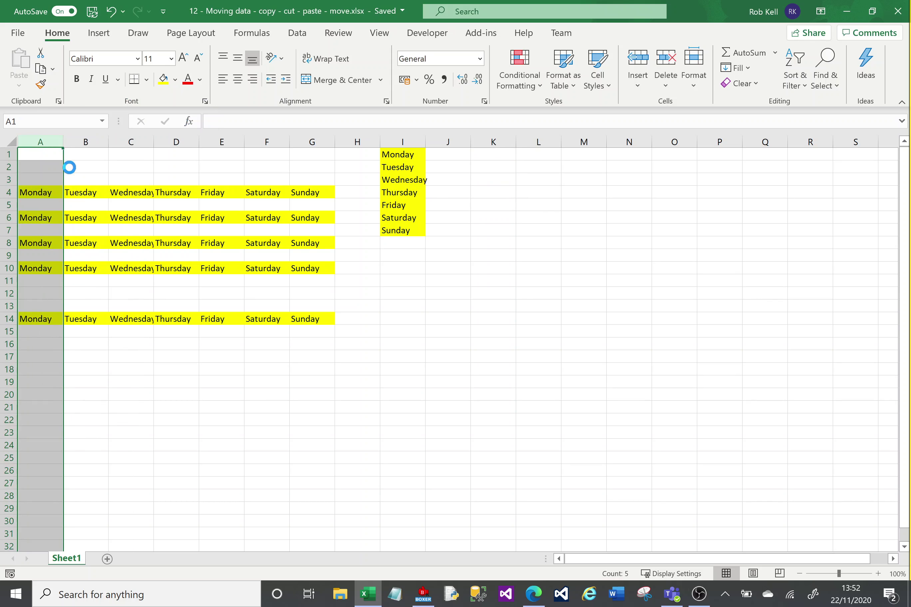
pyautogui.rightClick(84, 142)
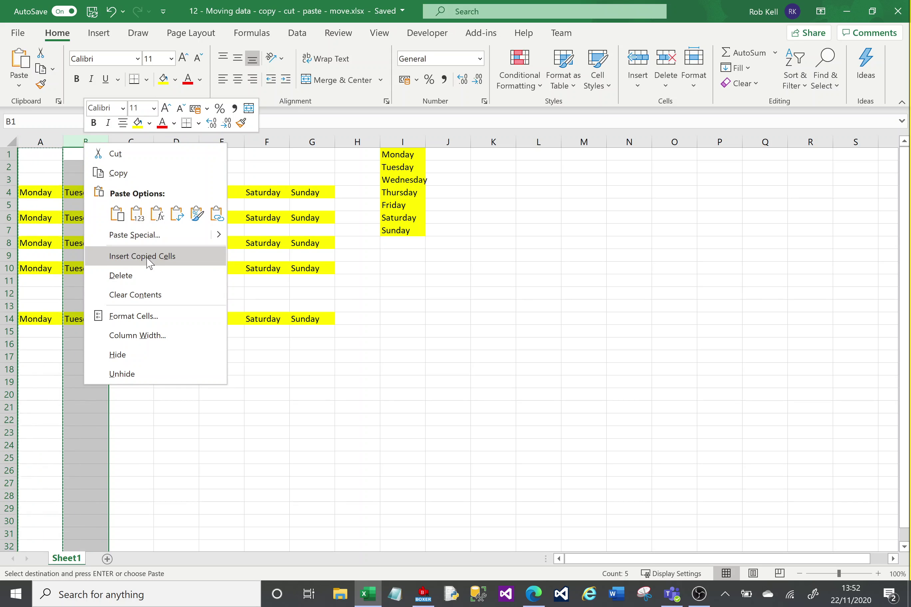
pyautogui.press('Escape')
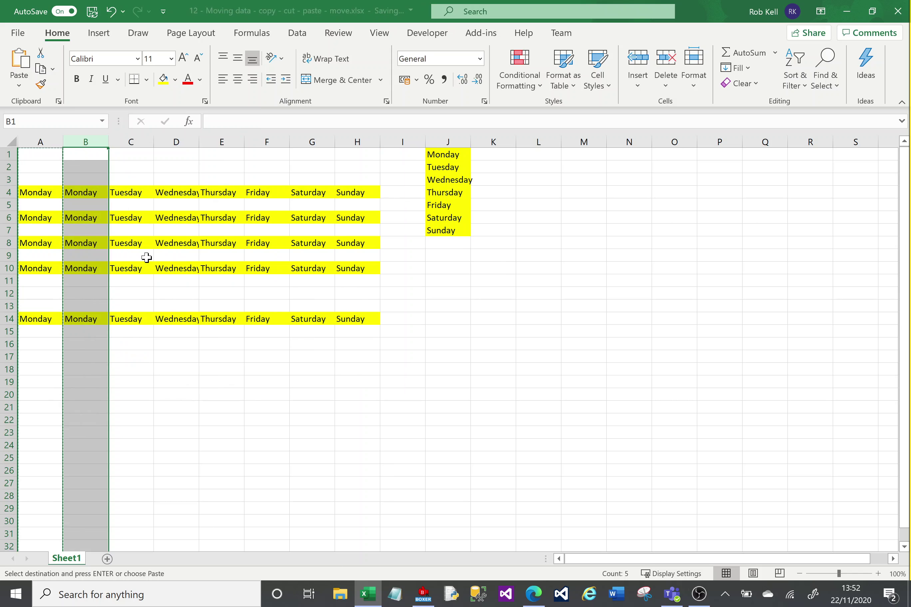
pyautogui.click(92, 215)
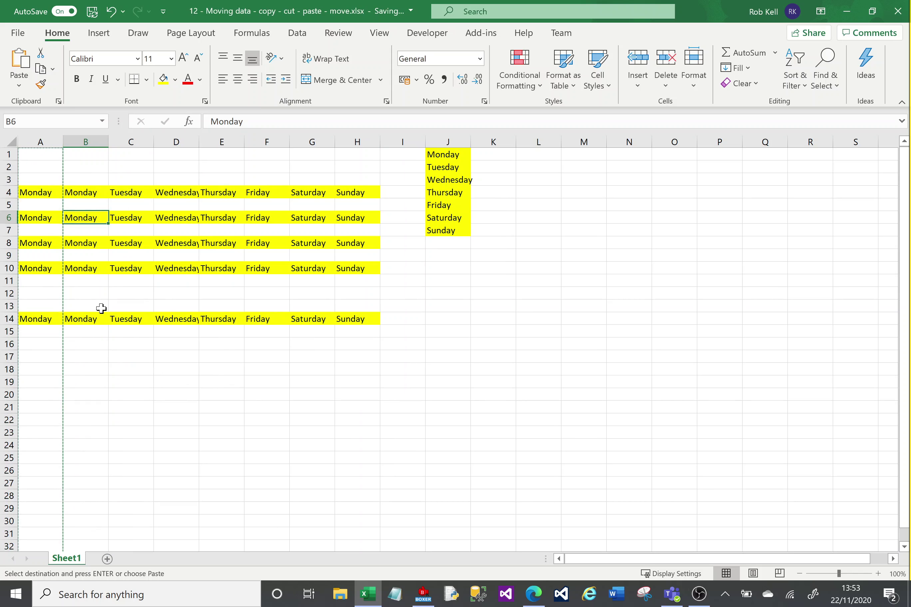
# Step: Copy the whole of row 6, insert the copied cells at row 7, and clear the copy selection
pyautogui.click(7, 218)
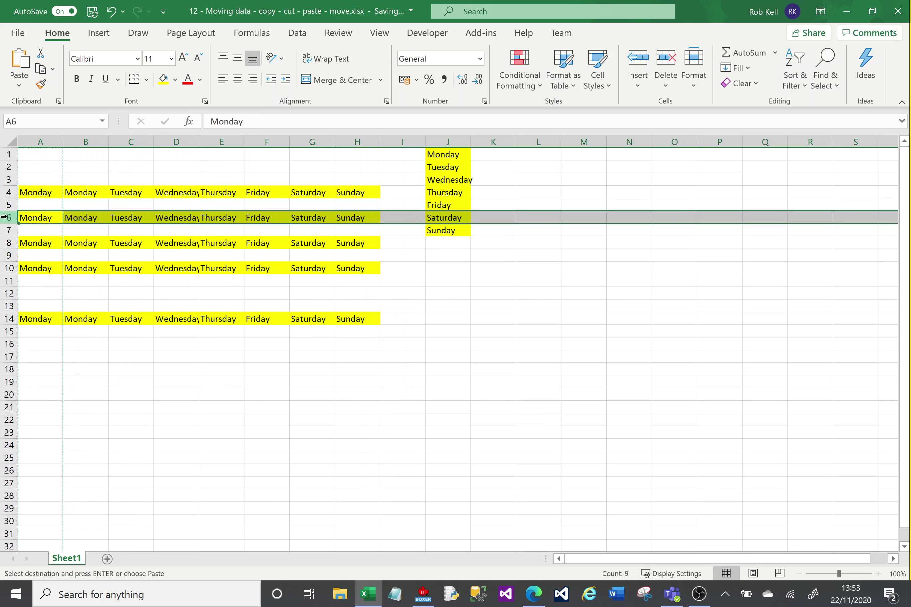
pyautogui.rightClick(7, 217)
pyautogui.click(44, 247)
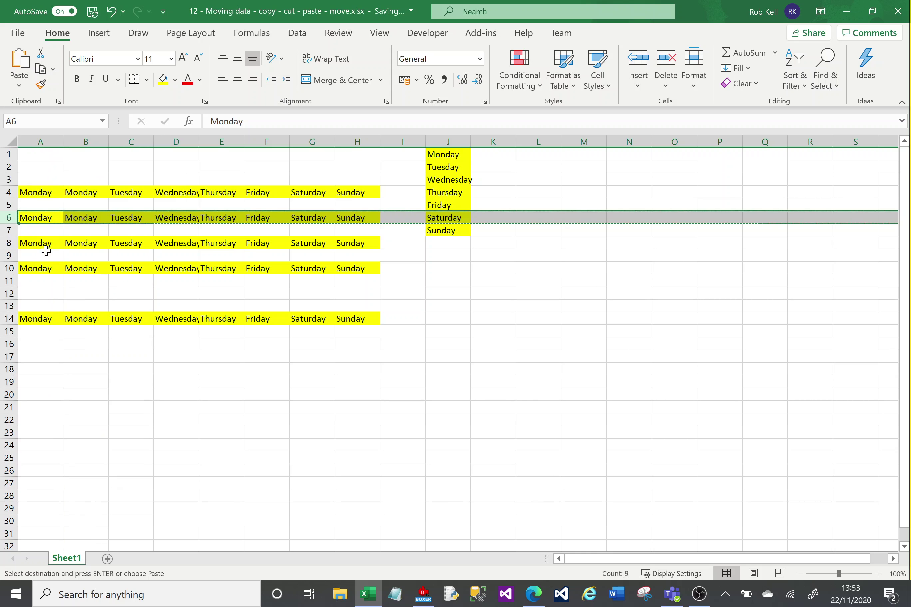
pyautogui.rightClick(9, 230)
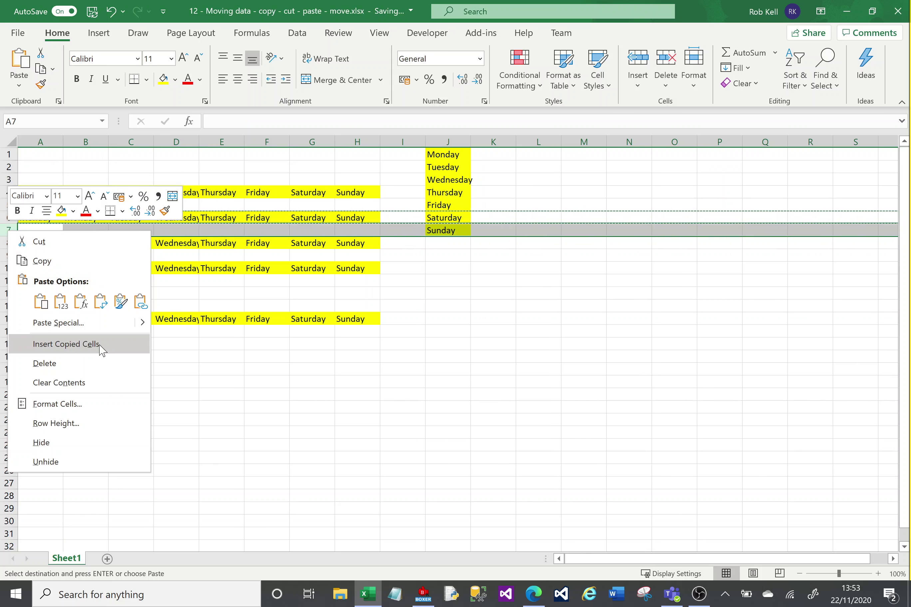
pyautogui.click(66, 344)
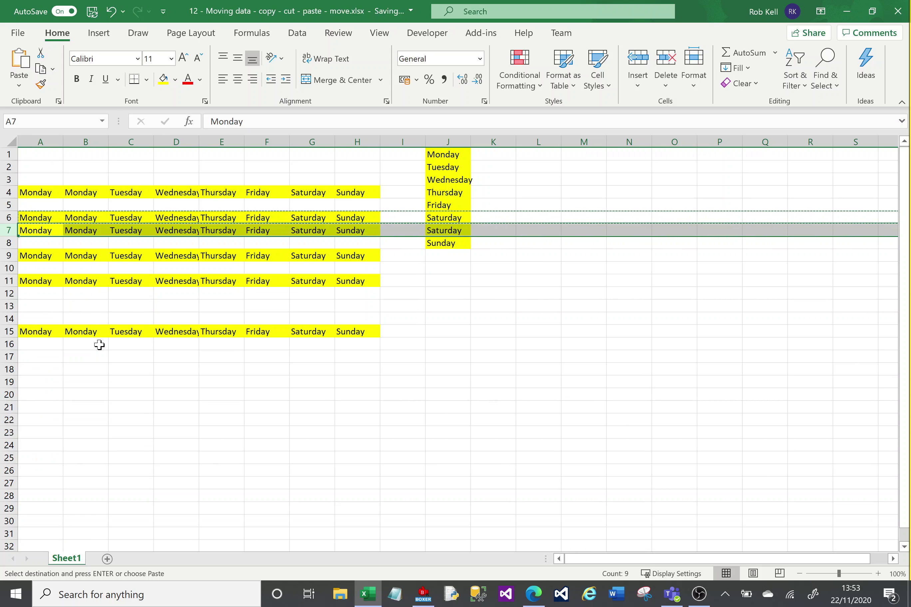
pyautogui.click(124, 246)
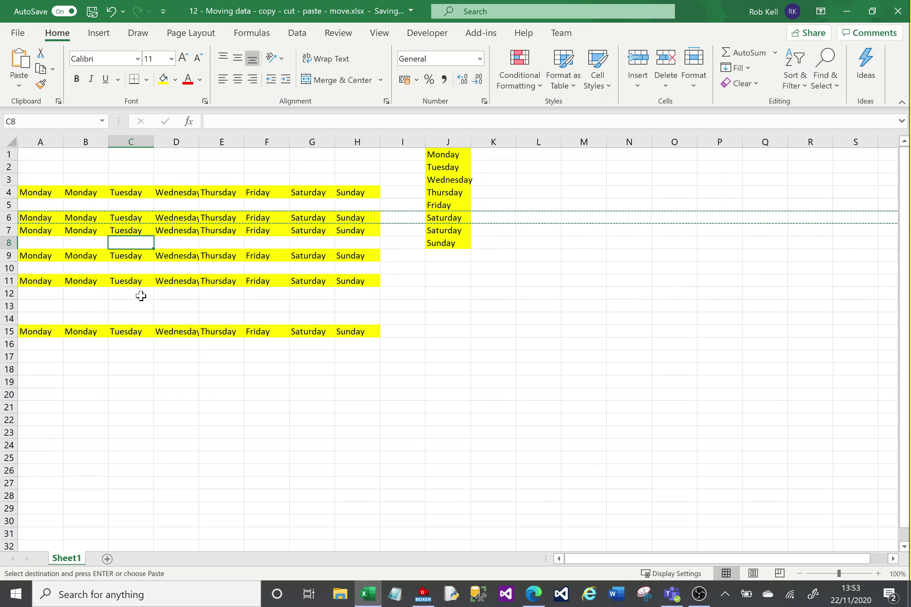
pyautogui.press('Escape')
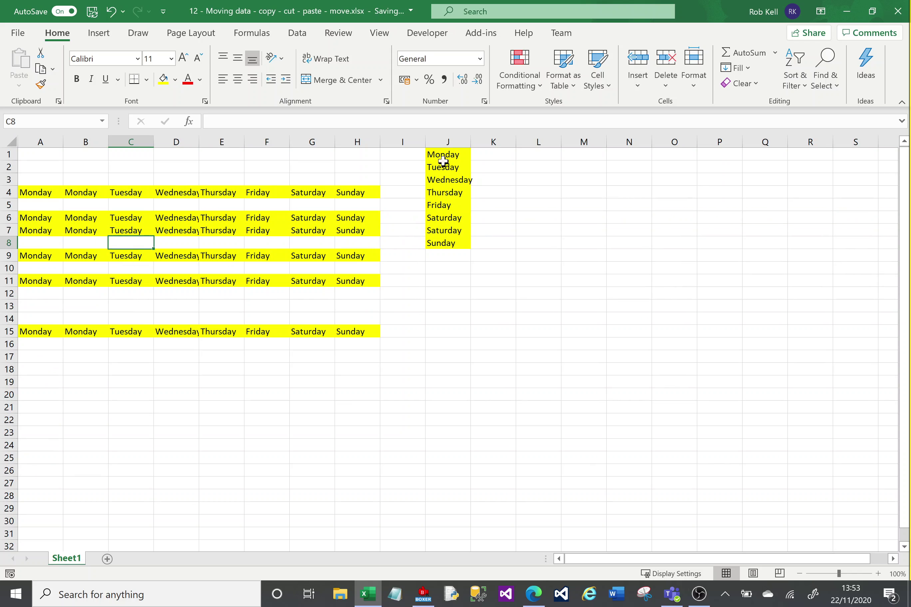
# Step: Move the vertical weekday list from J1:J8 to L11:L18, and return it to J1:J8
pyautogui.moveTo(442, 156); pyautogui.dragTo(447, 244)
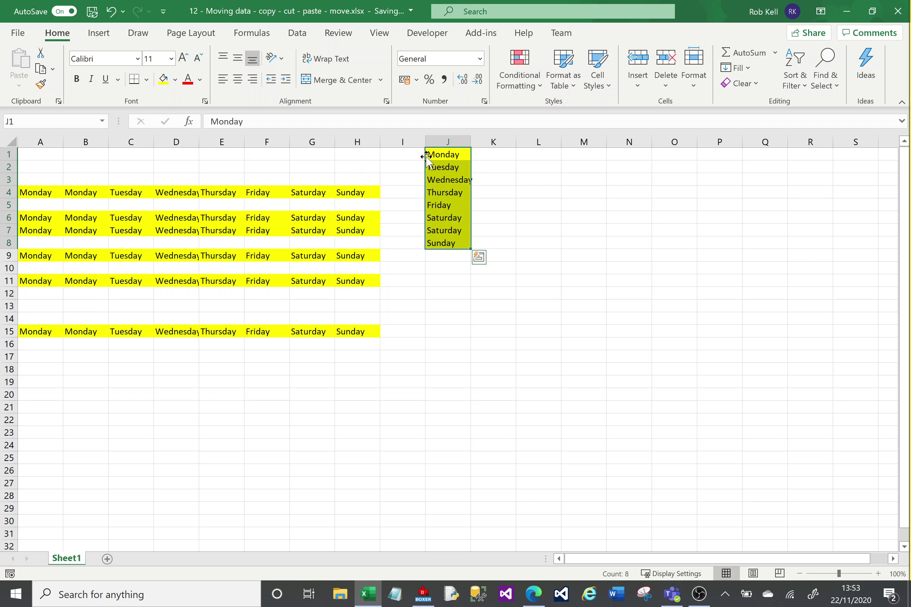
pyautogui.moveTo(427, 156)
pyautogui.mouseDown()
pyautogui.moveTo(599, 275)
pyautogui.moveTo(442, 155)
pyautogui.mouseUp()
pyautogui.moveTo(425, 194); pyautogui.dragTo(528, 321)
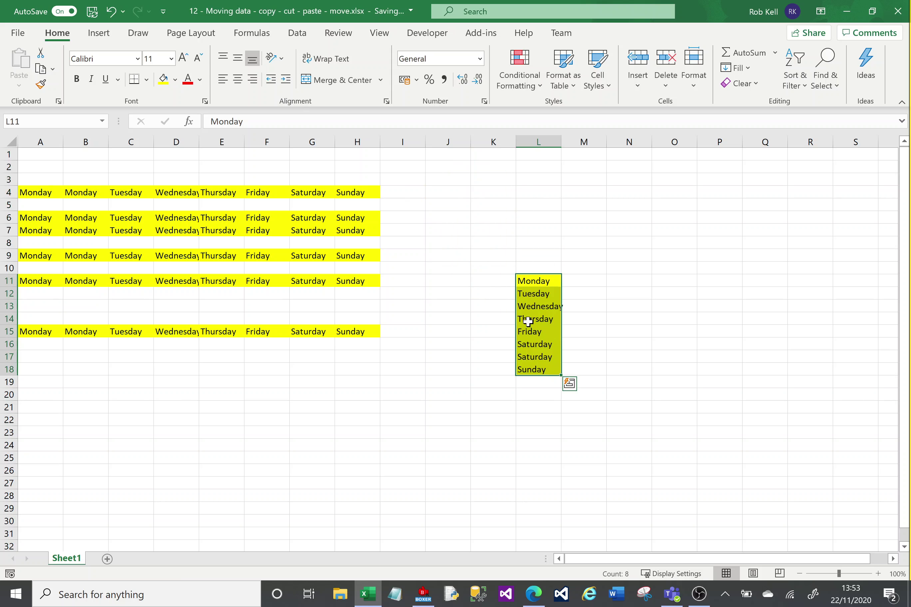
pyautogui.moveTo(533, 275); pyautogui.dragTo(440, 153)
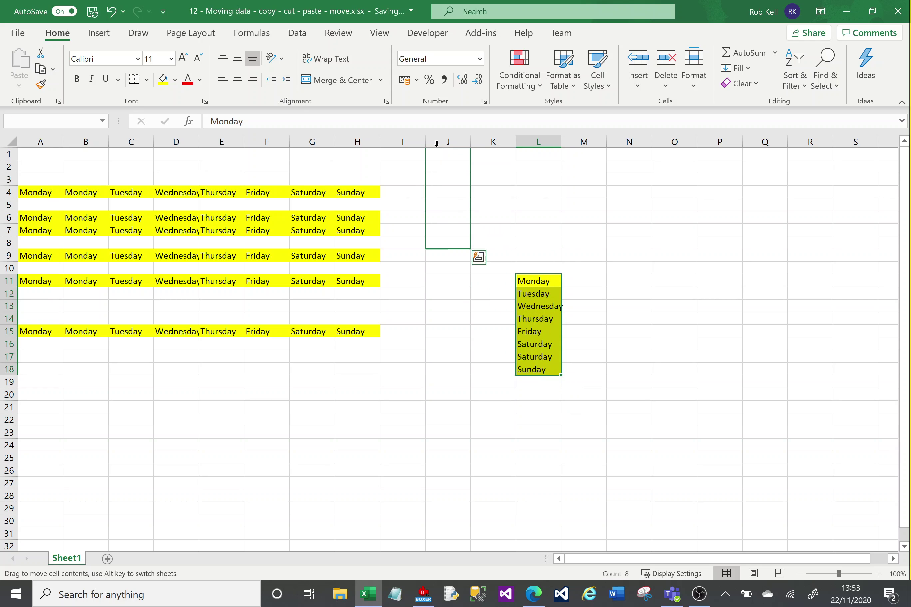
pyautogui.click(414, 164)
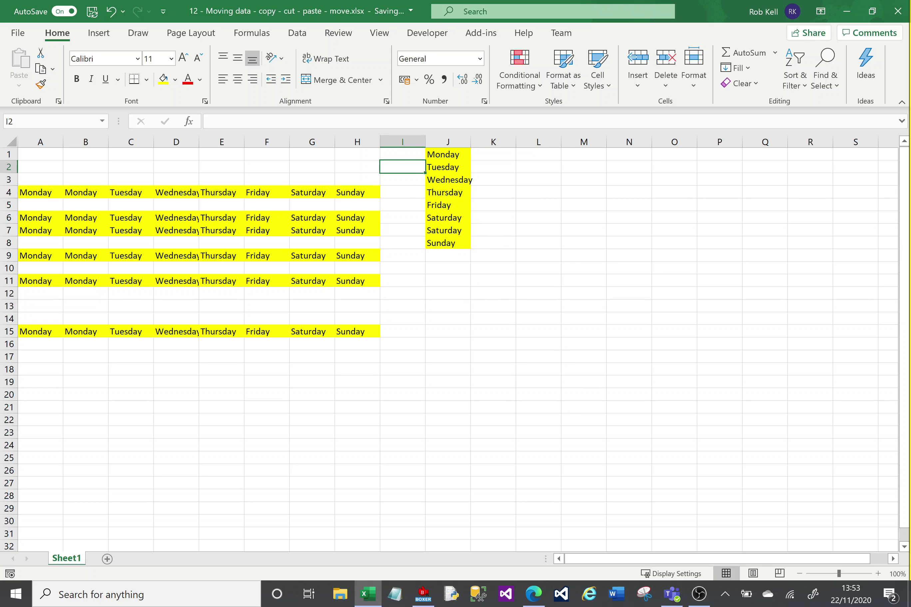